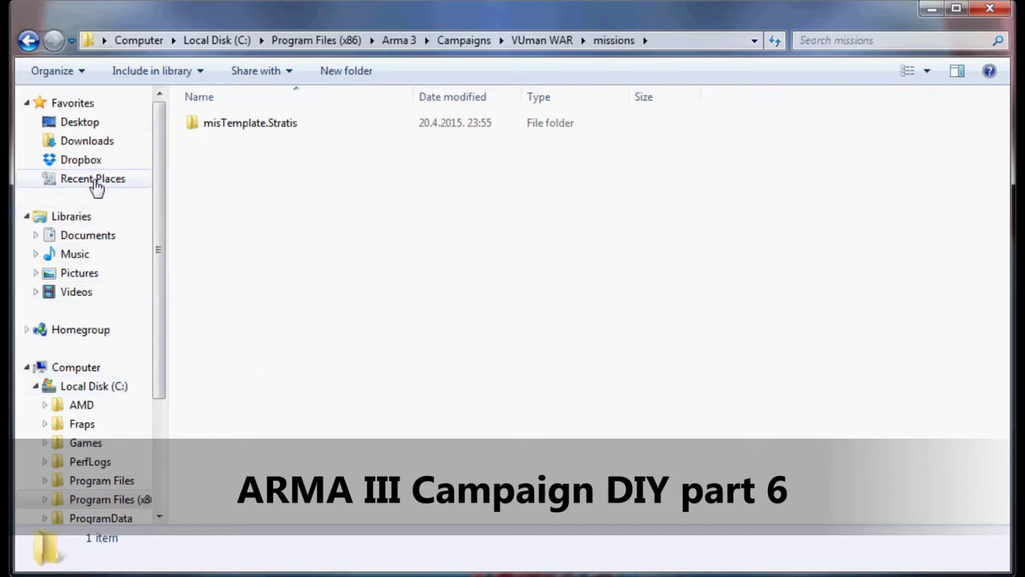
In Documents\Arma 3\missions, select the mis2.Stratis, mis3.Stratis and mis4.Stratis folders
{"action": "left_click", "coordinate": [80, 239]}
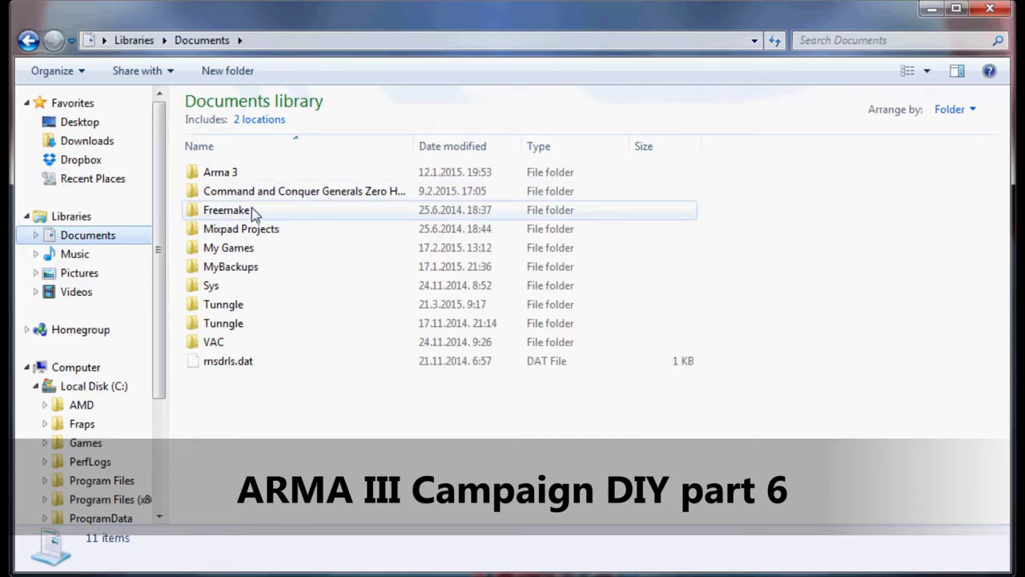
{"action": "double_click", "coordinate": [255, 177]}
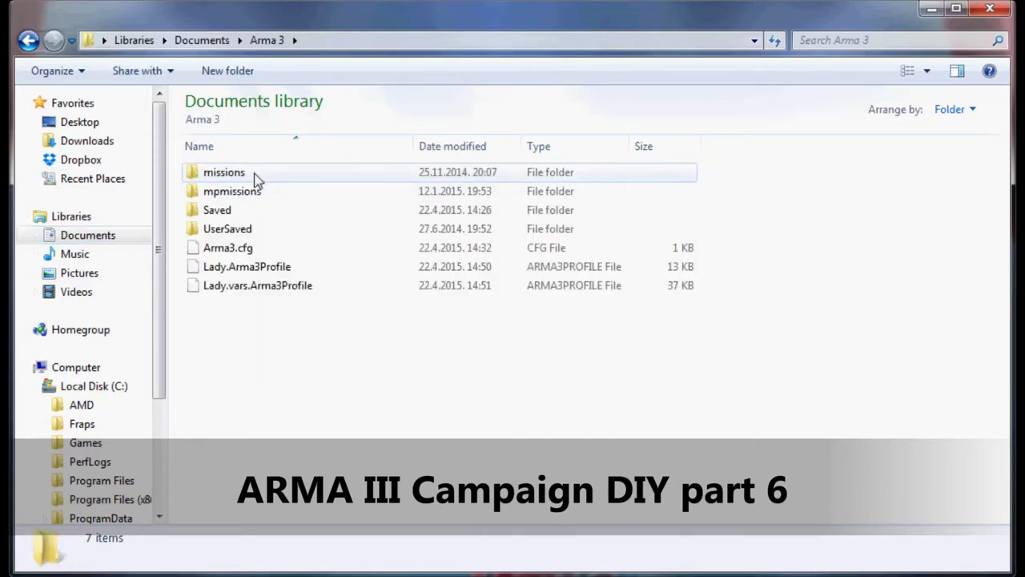
{"action": "double_click", "coordinate": [256, 176]}
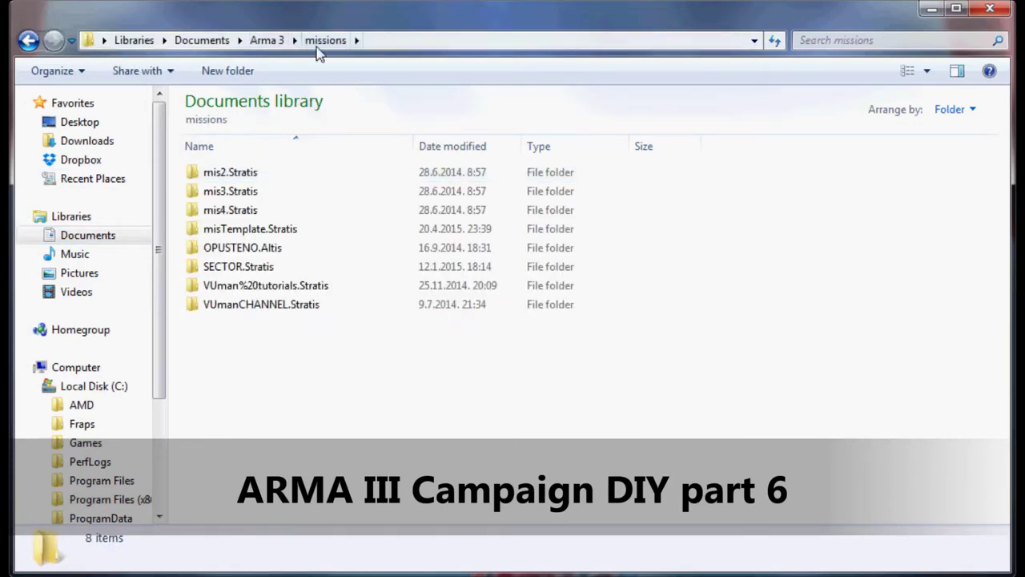
{"action": "left_click", "coordinate": [256, 174]}
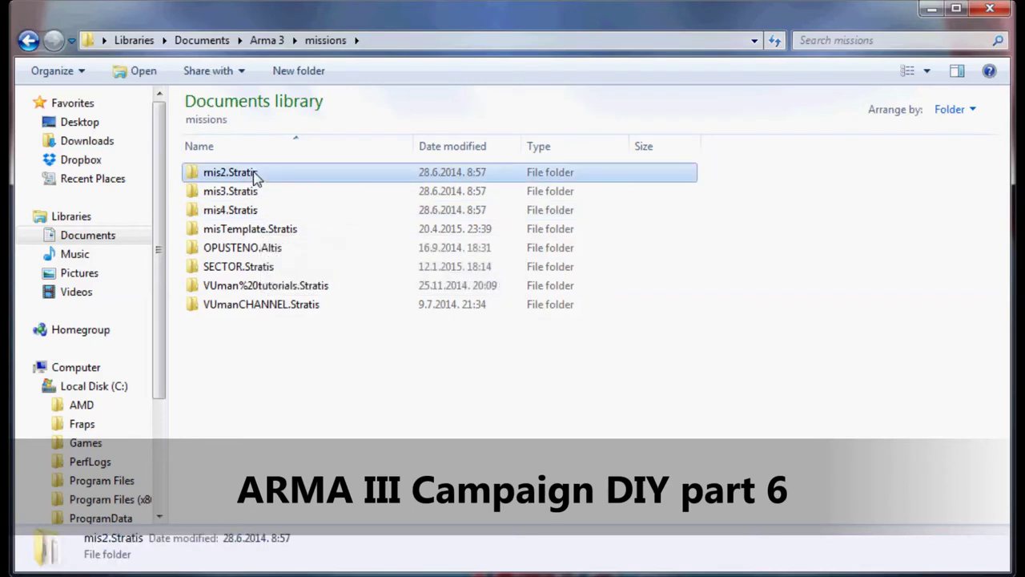
{"action": "left_click", "coordinate": [257, 193], "text": "shift"}
{"action": "left_click", "coordinate": [254, 210], "text": "shift"}
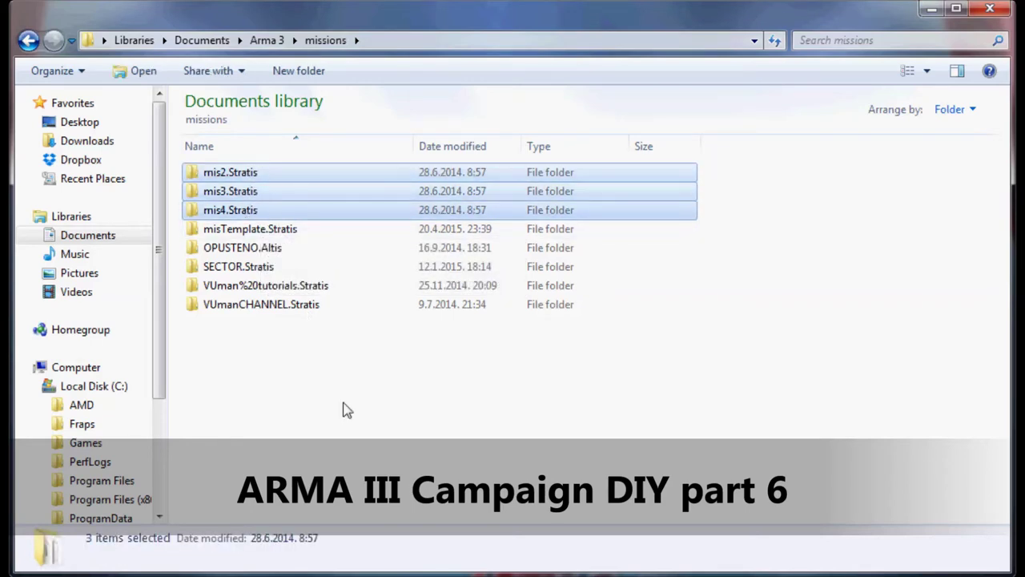
Paste the three mission folders into Program Files (x86)\Arma 3\Campaigns\VUman WAR\missions
{"action": "left_click", "coordinate": [264, 401]}
{"action": "left_click", "coordinate": [121, 386]}
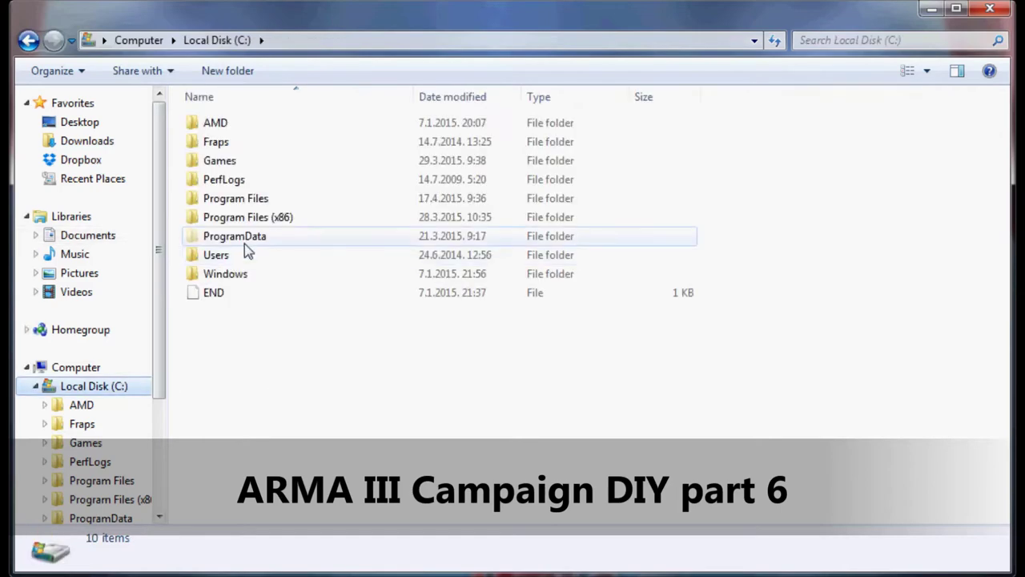
{"action": "double_click", "coordinate": [282, 217]}
{"action": "double_click", "coordinate": [270, 161]}
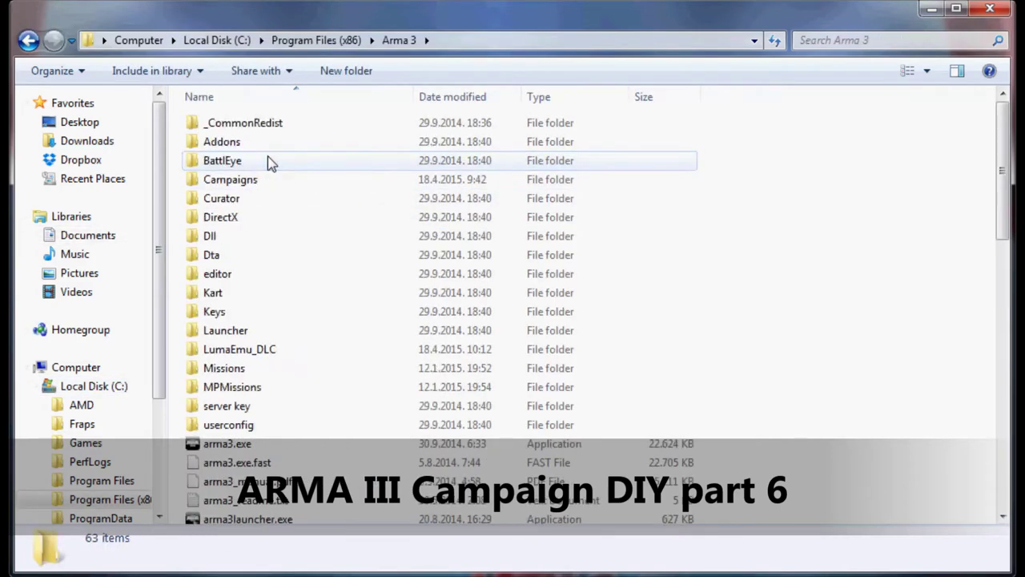
{"action": "double_click", "coordinate": [265, 185]}
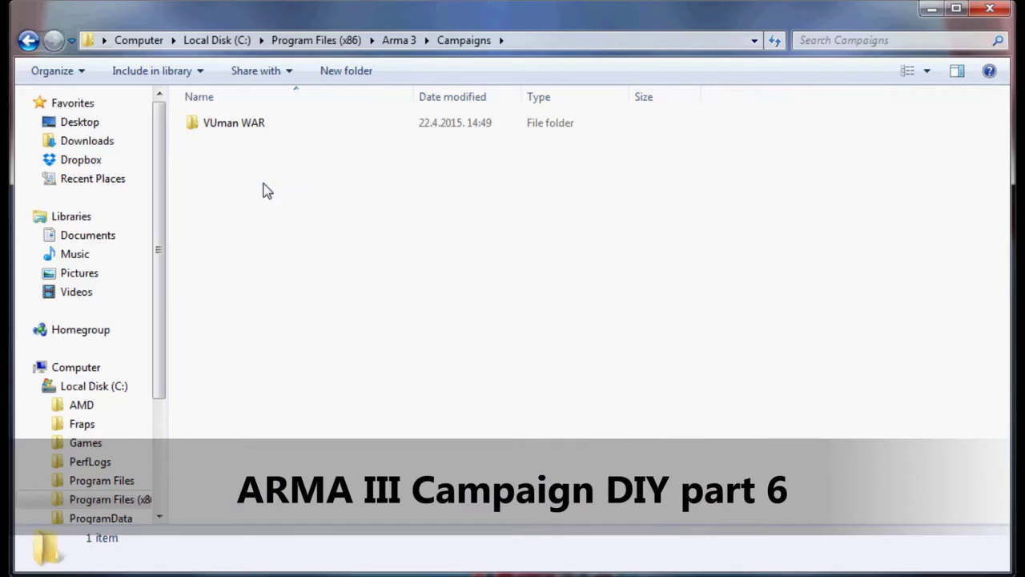
{"action": "double_click", "coordinate": [268, 127]}
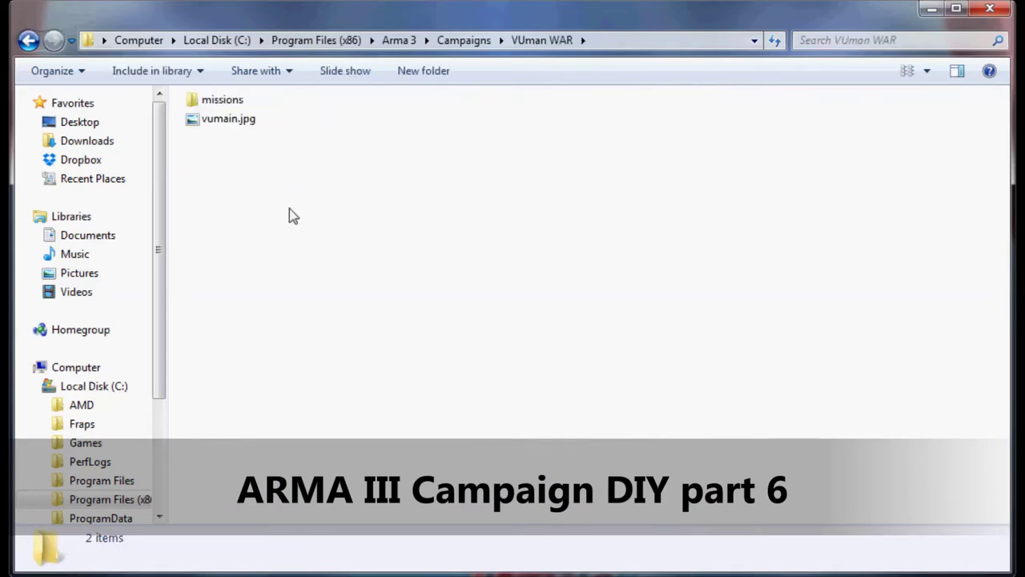
{"action": "double_click", "coordinate": [227, 101]}
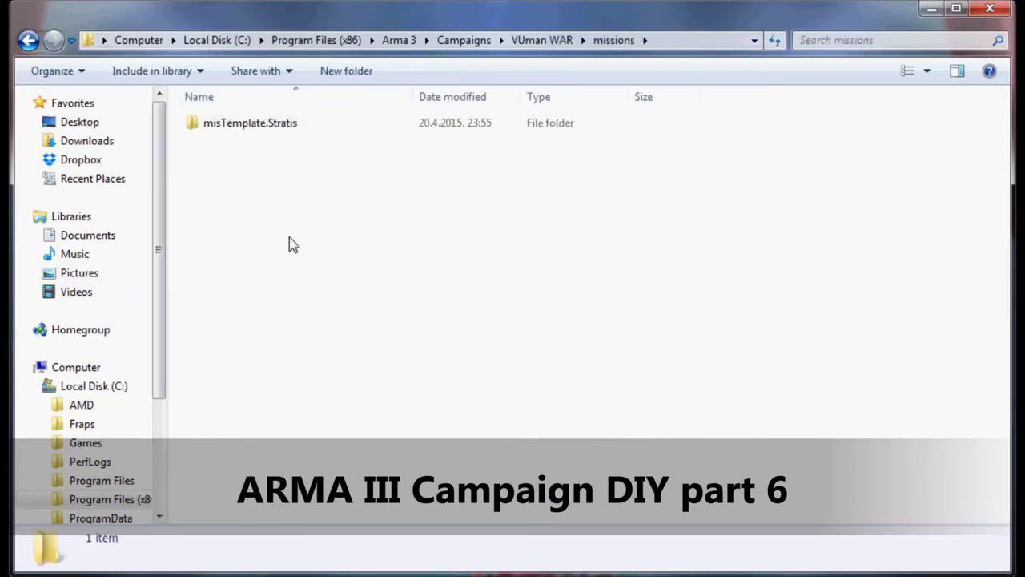
{"action": "key", "text": "ctrl+v"}
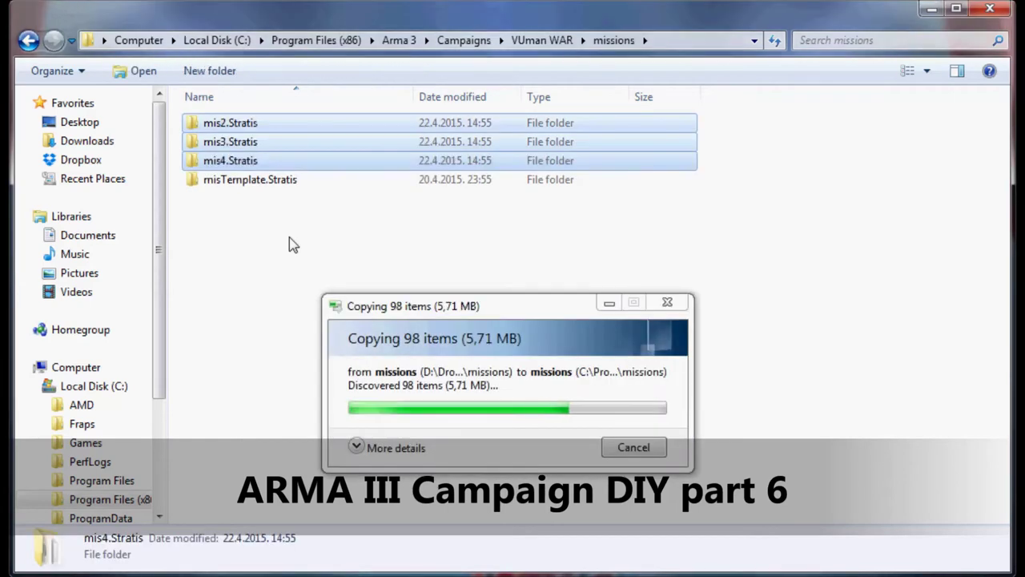
{"action": "left_click", "coordinate": [282, 274]}
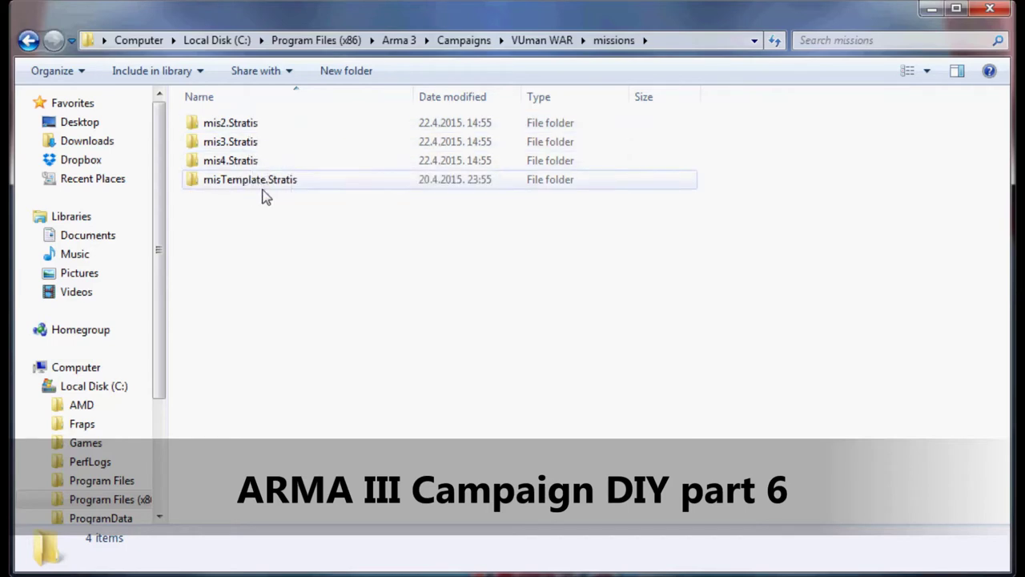
From the VUman WAR folder, view vumain.jpg in Windows Photo Viewer, then close the viewer
{"action": "left_click", "coordinate": [527, 48]}
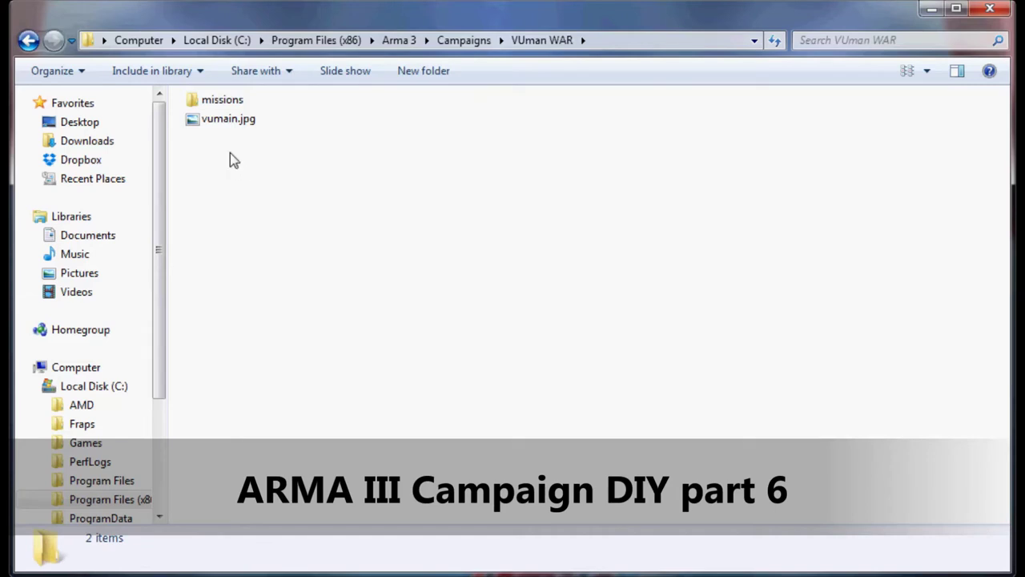
{"action": "mouse_move", "coordinate": [230, 126]}
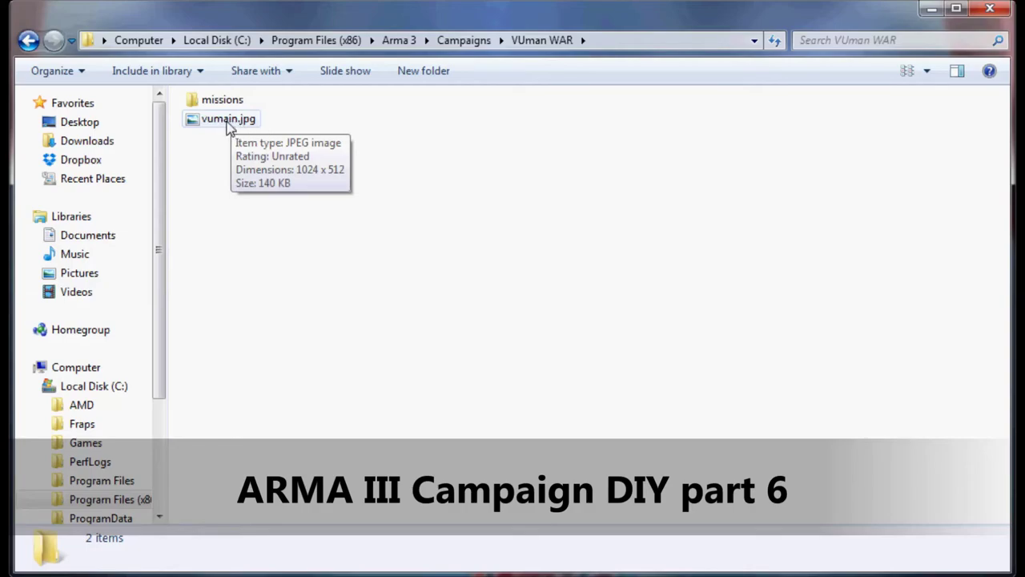
{"action": "double_click", "coordinate": [230, 122]}
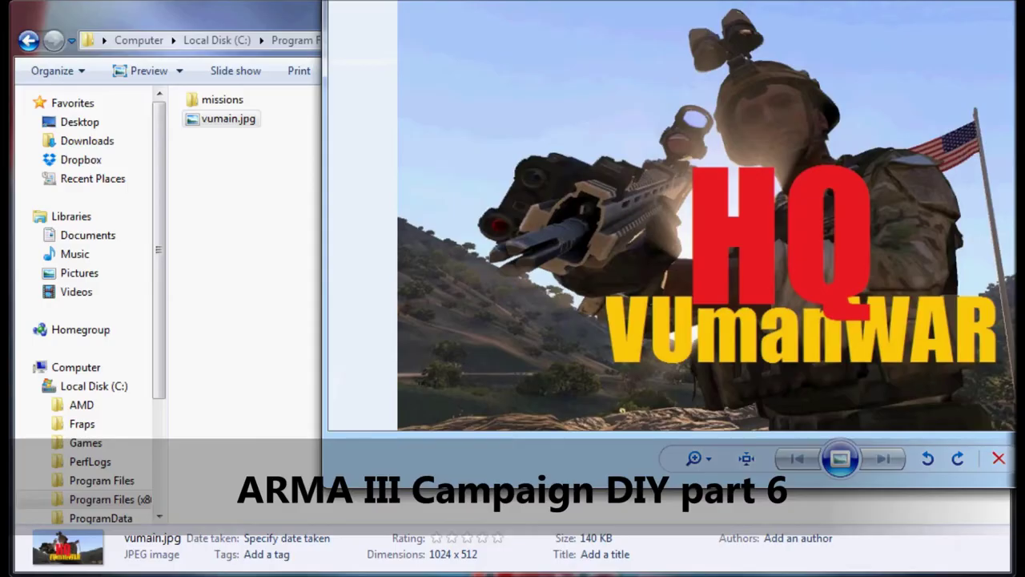
{"action": "left_click_drag", "start_coordinate": [888, 0], "coordinate": [654, 52]}
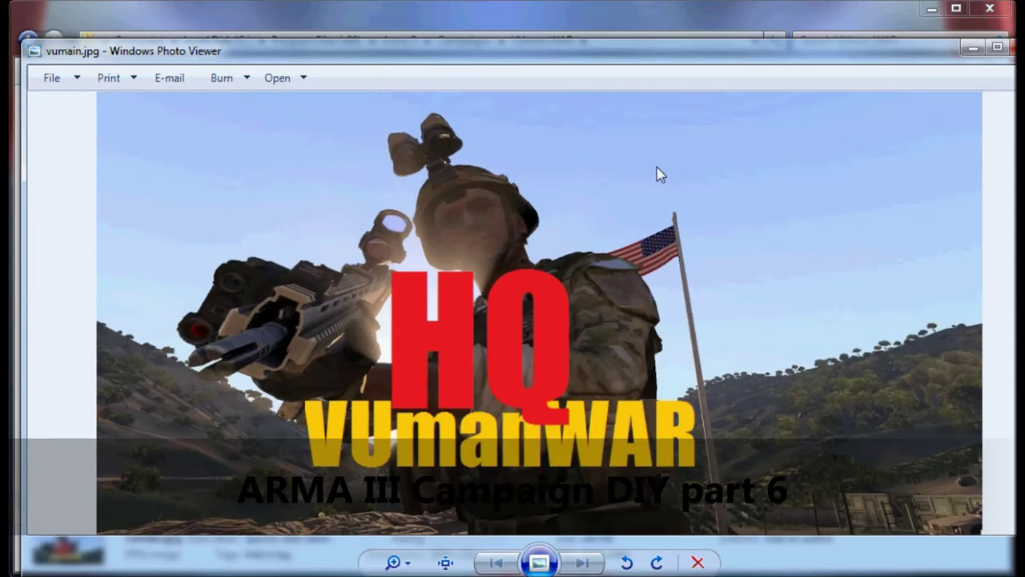
{"action": "left_click_drag", "start_coordinate": [709, 59], "coordinate": [673, 58]}
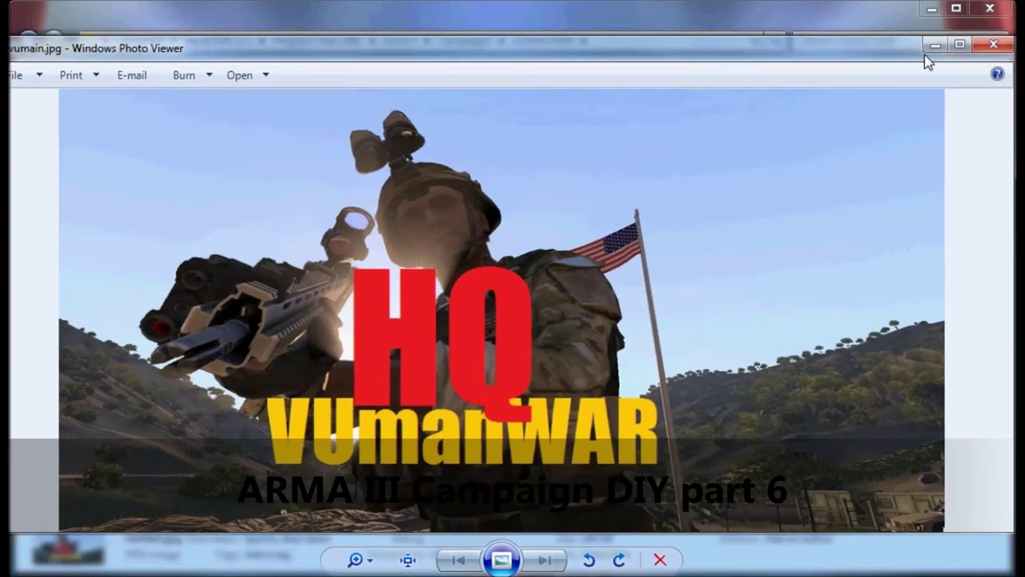
{"action": "left_click", "coordinate": [994, 44]}
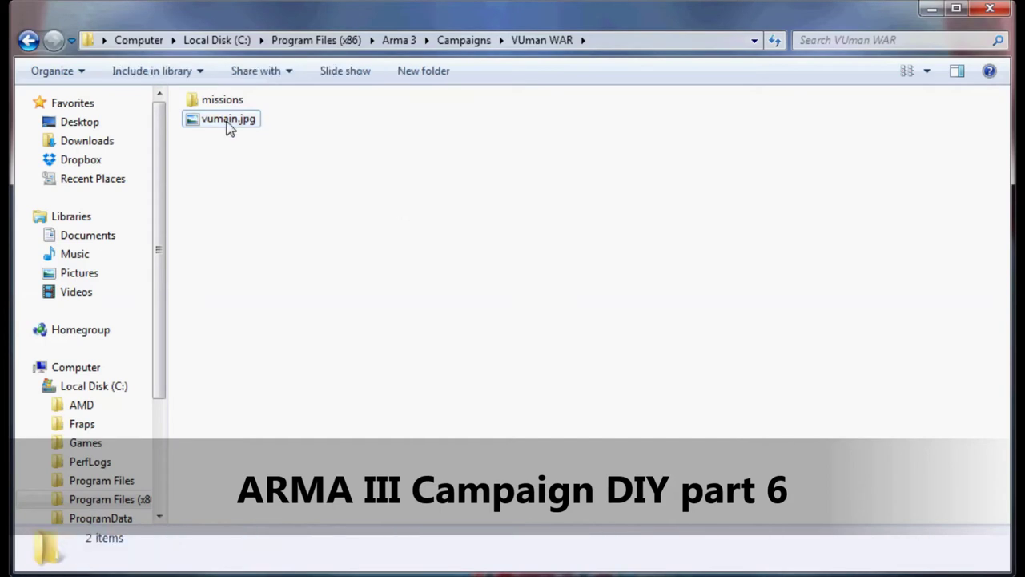
Send vumain.jpg to TexView 2 through its right-click Send to menu
{"action": "mouse_move", "coordinate": [224, 128]}
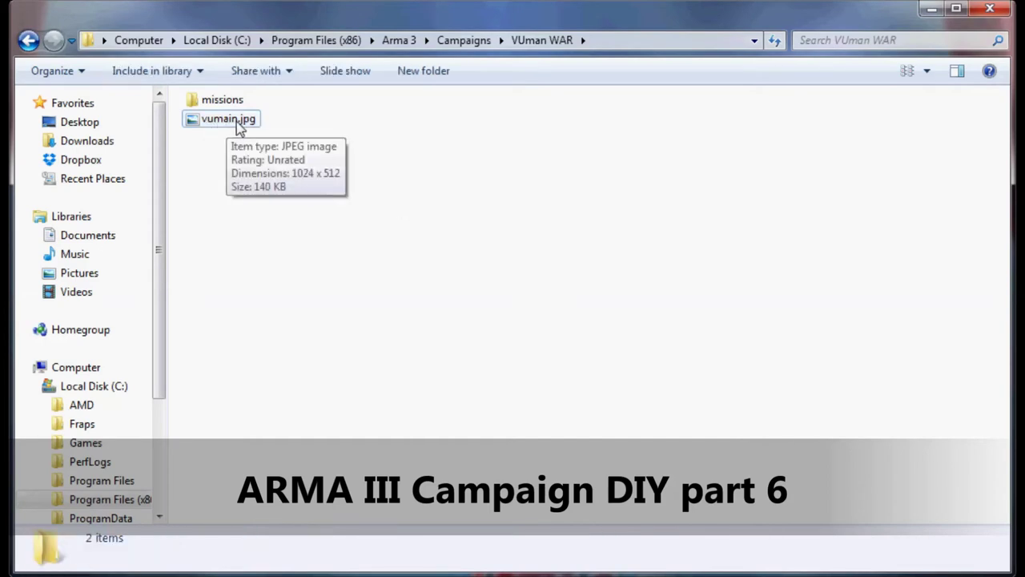
{"action": "right_click", "coordinate": [234, 121]}
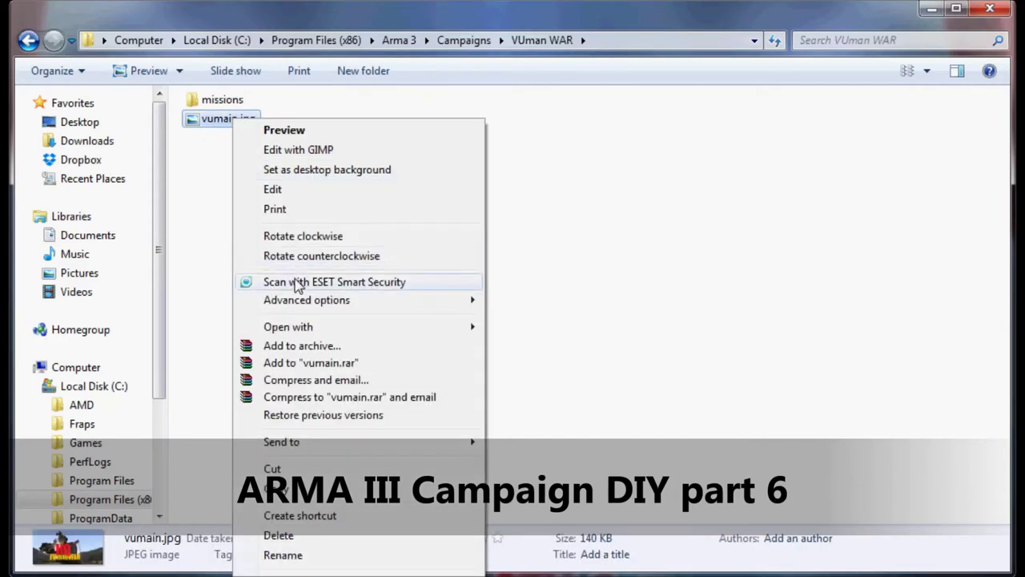
{"action": "mouse_move", "coordinate": [425, 447]}
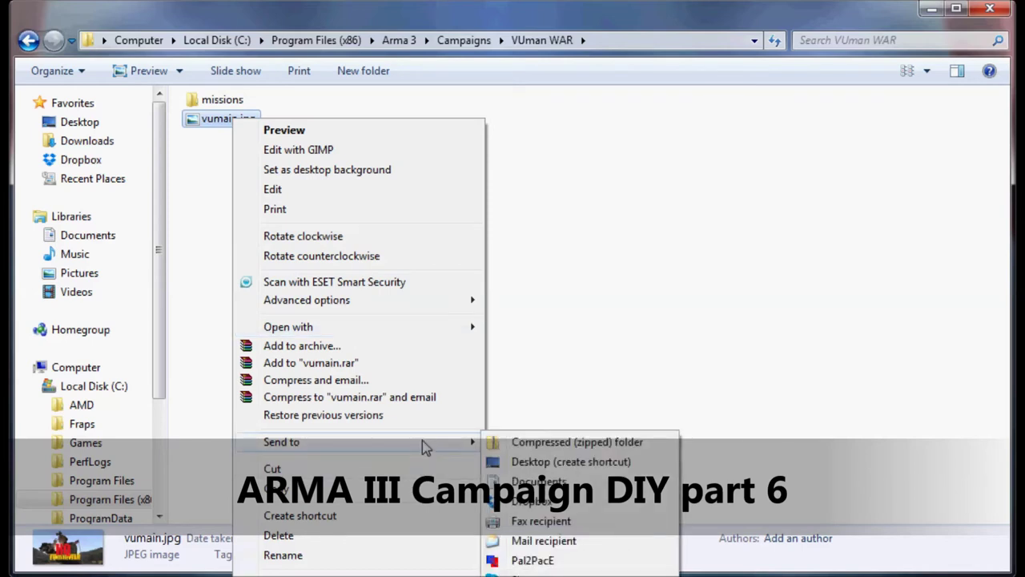
{"action": "left_click", "coordinate": [629, 318]}
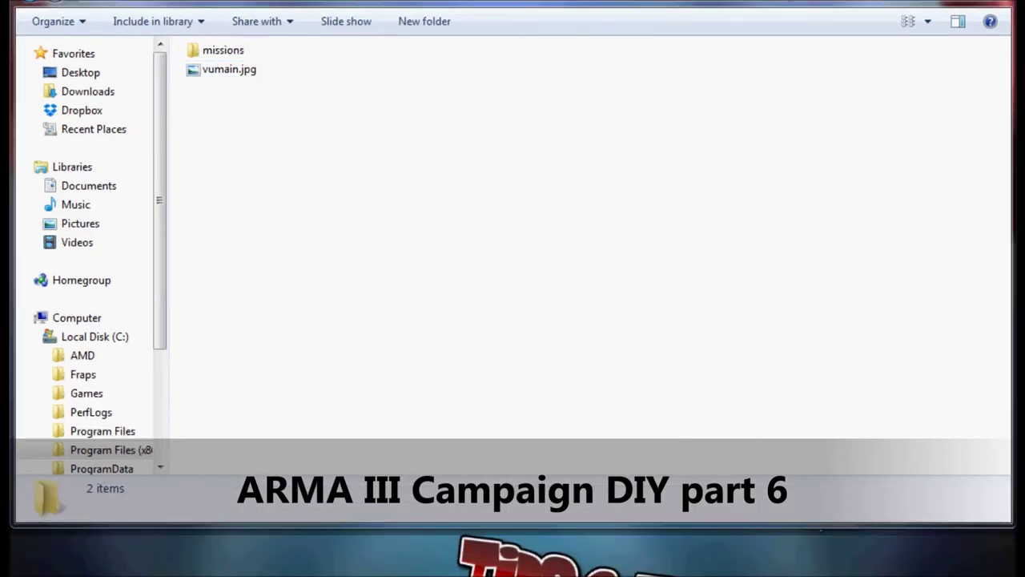
{"action": "right_click", "coordinate": [228, 72]}
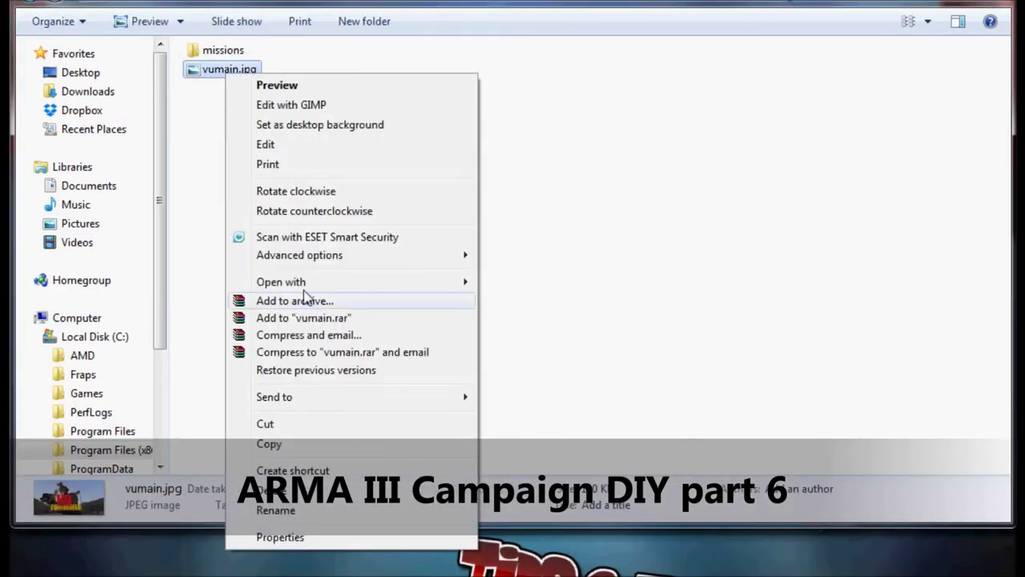
{"action": "mouse_move", "coordinate": [344, 409]}
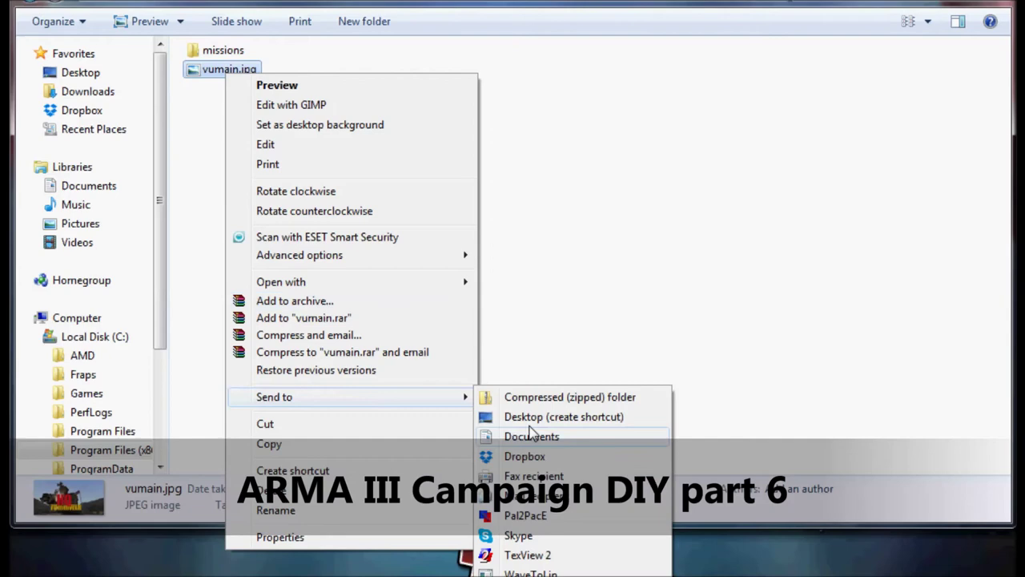
{"action": "left_click", "coordinate": [558, 556]}
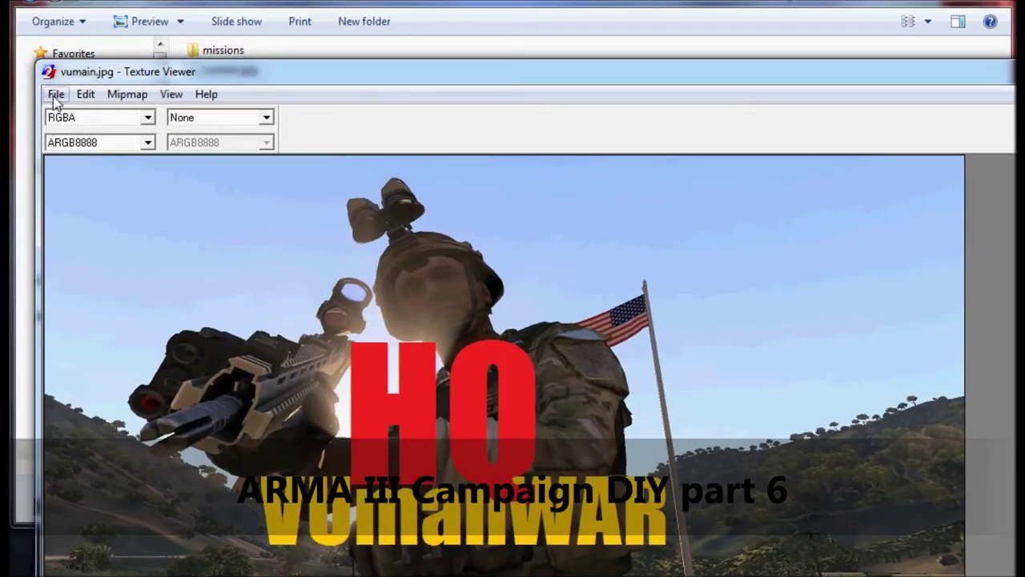
Save the picture from TexView 2 as vumain.paa in the VUman WAR folder
{"action": "left_click", "coordinate": [56, 95]}
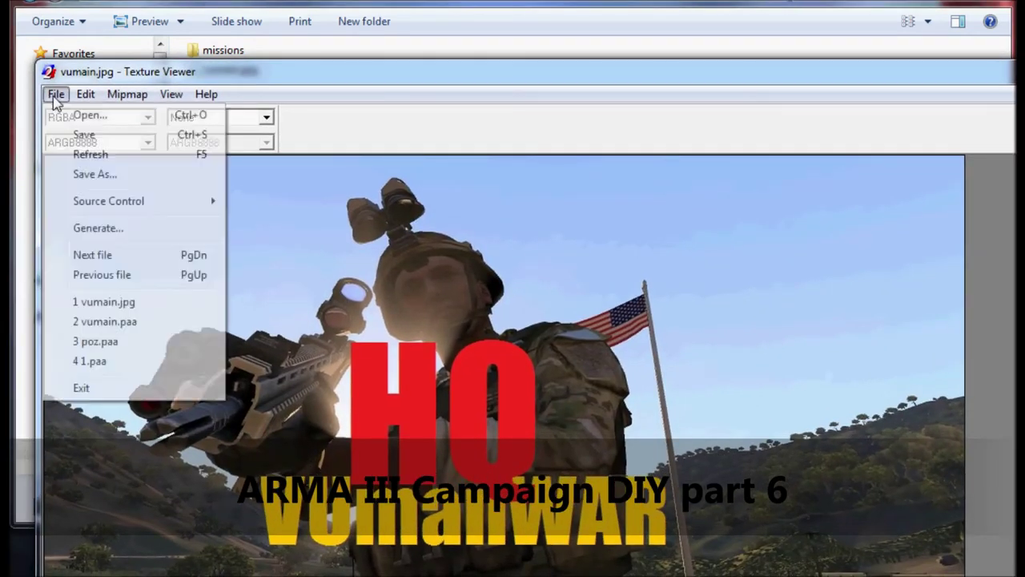
{"action": "left_click", "coordinate": [88, 174]}
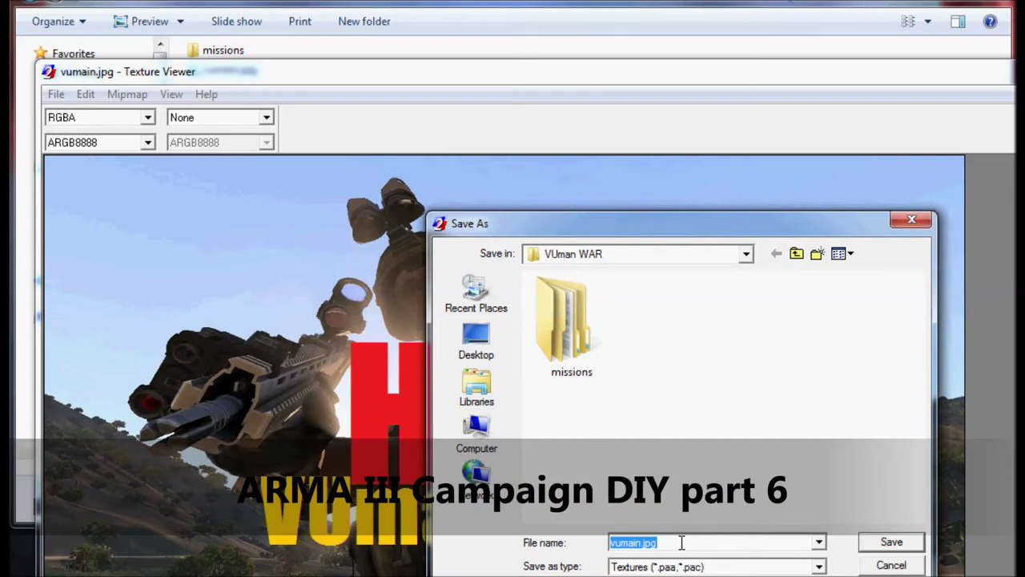
{"action": "left_click", "coordinate": [682, 542]}
{"action": "key", "text": "BackSpace"}
{"action": "key", "text": "BackSpace"}
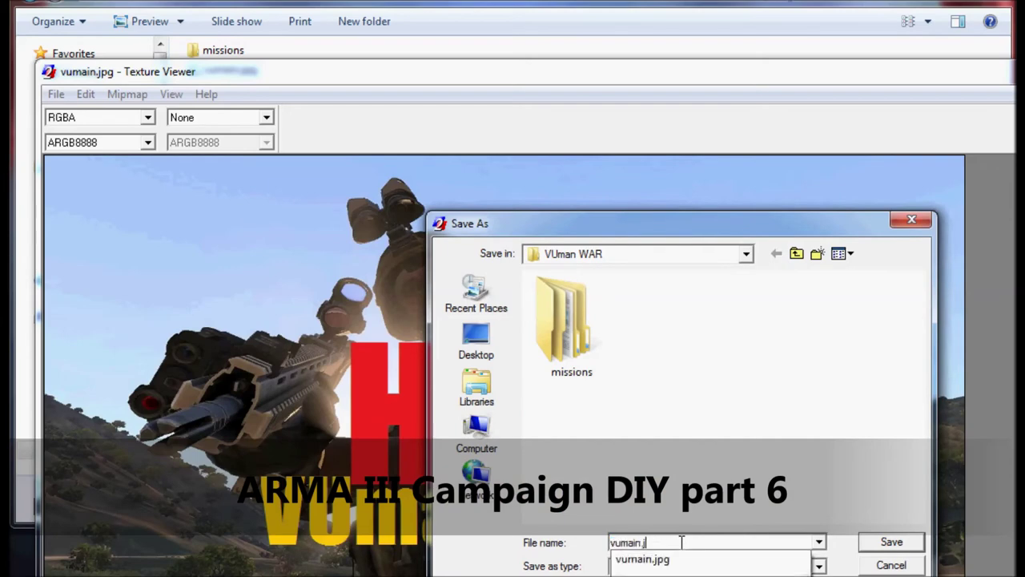
{"action": "type", "text": "paa"}
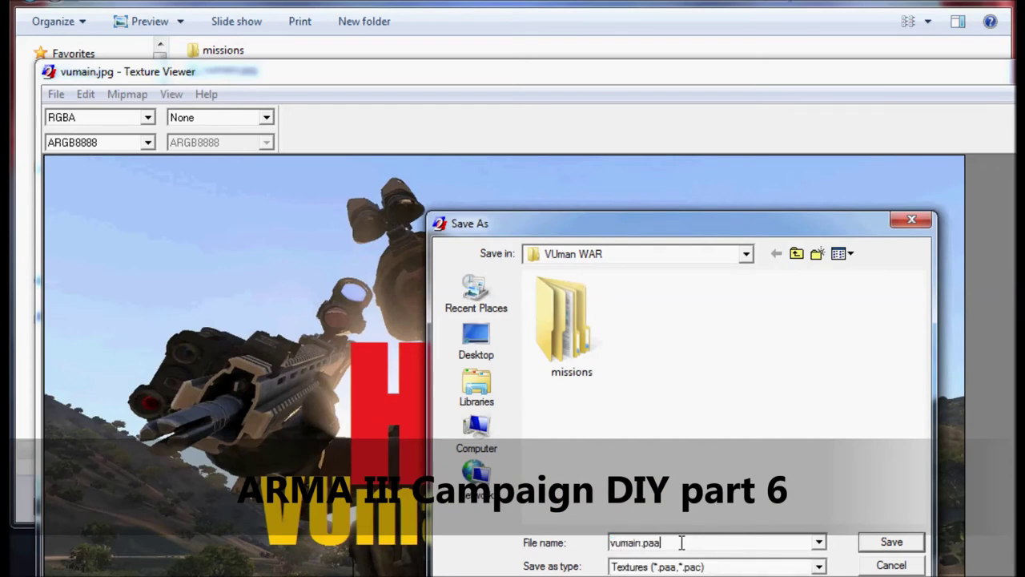
{"action": "key", "text": "Return"}
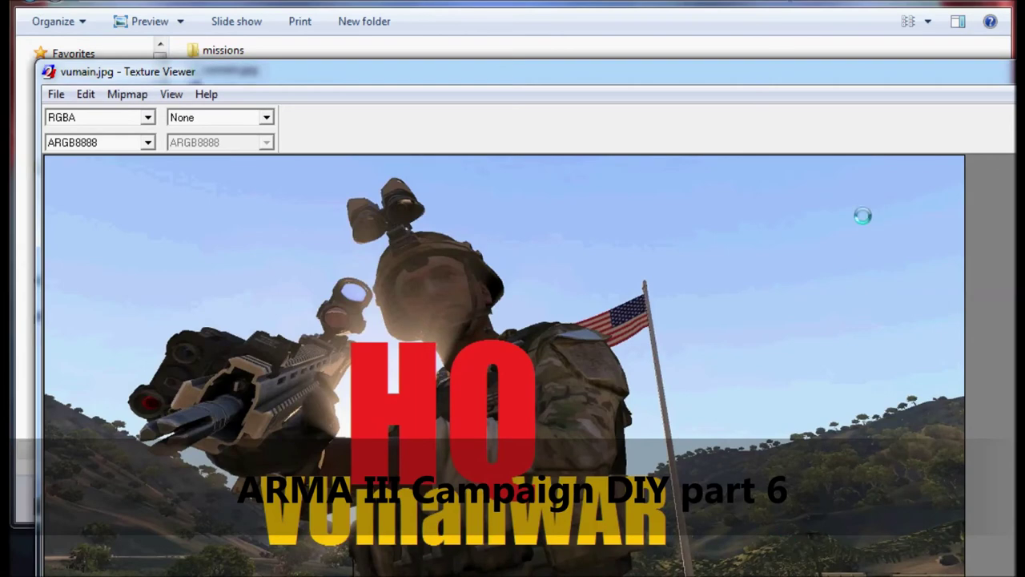
Close TexView 2 and permanently delete the original vumain.jpg with Shift+Delete
{"action": "double_click", "coordinate": [895, 83]}
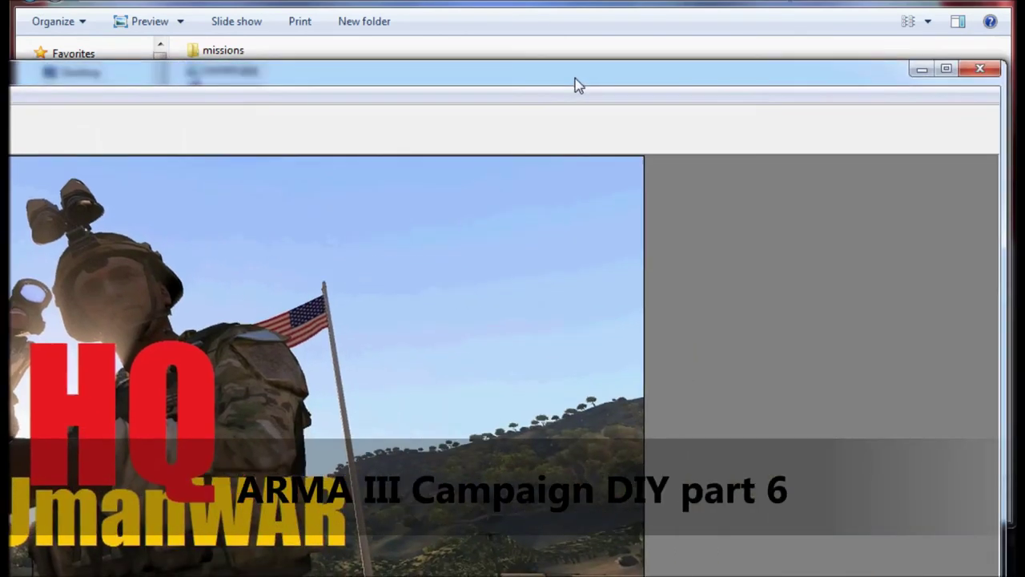
{"action": "left_click", "coordinate": [959, 71]}
{"action": "left_click", "coordinate": [353, 172]}
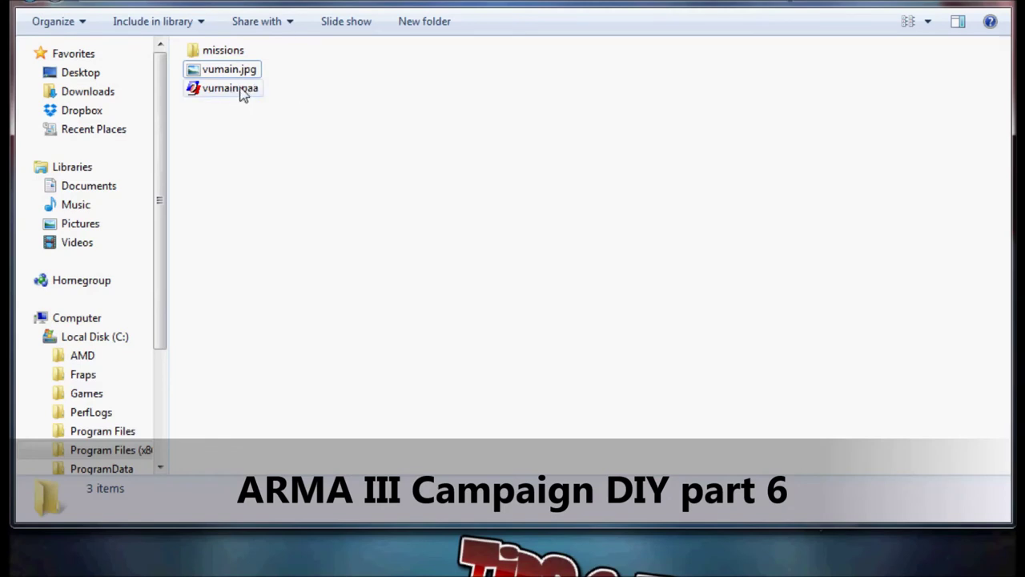
{"action": "mouse_move", "coordinate": [234, 94]}
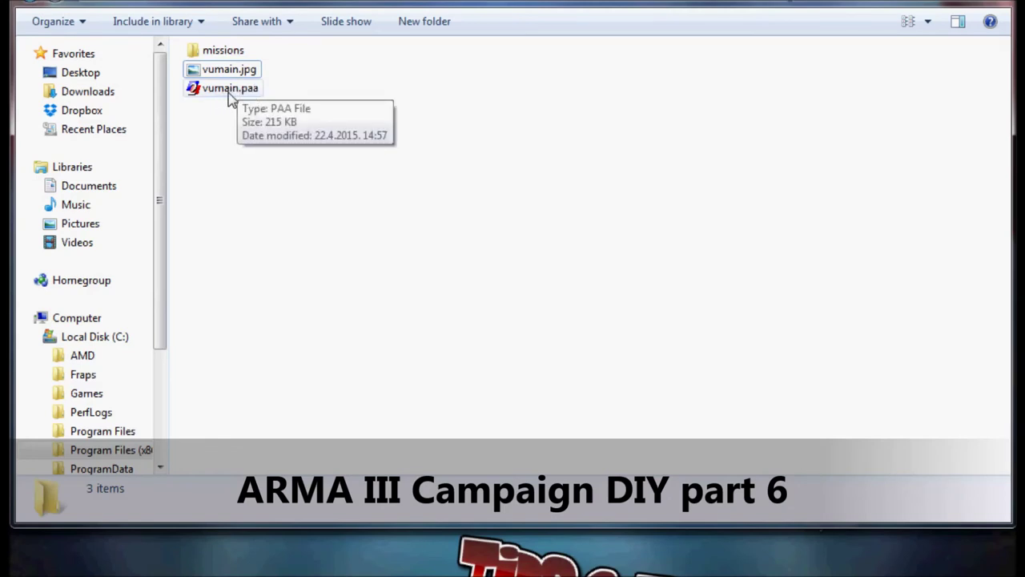
{"action": "left_click", "coordinate": [230, 72]}
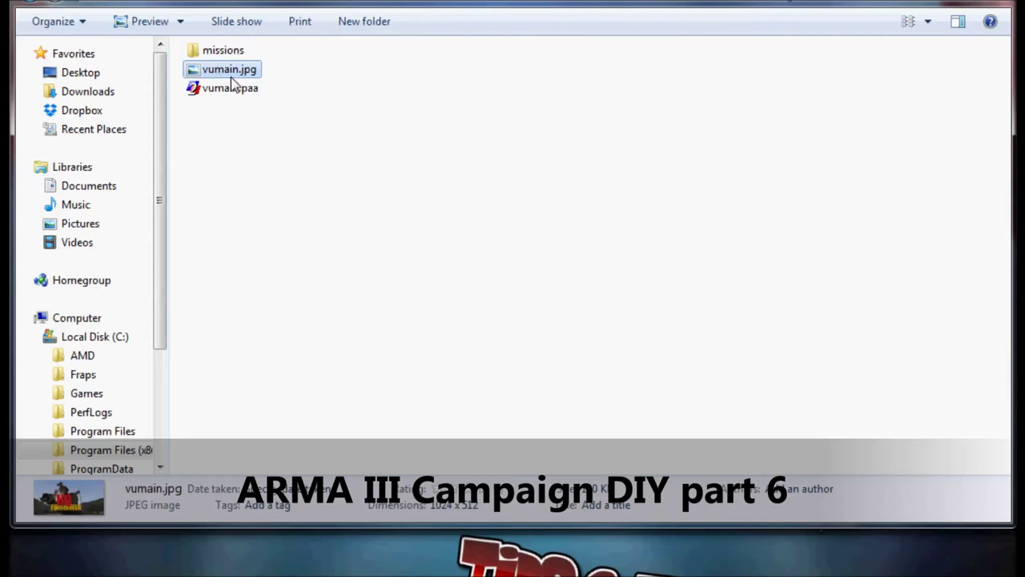
{"action": "key", "text": "shift+Delete"}
{"action": "key", "text": "Return"}
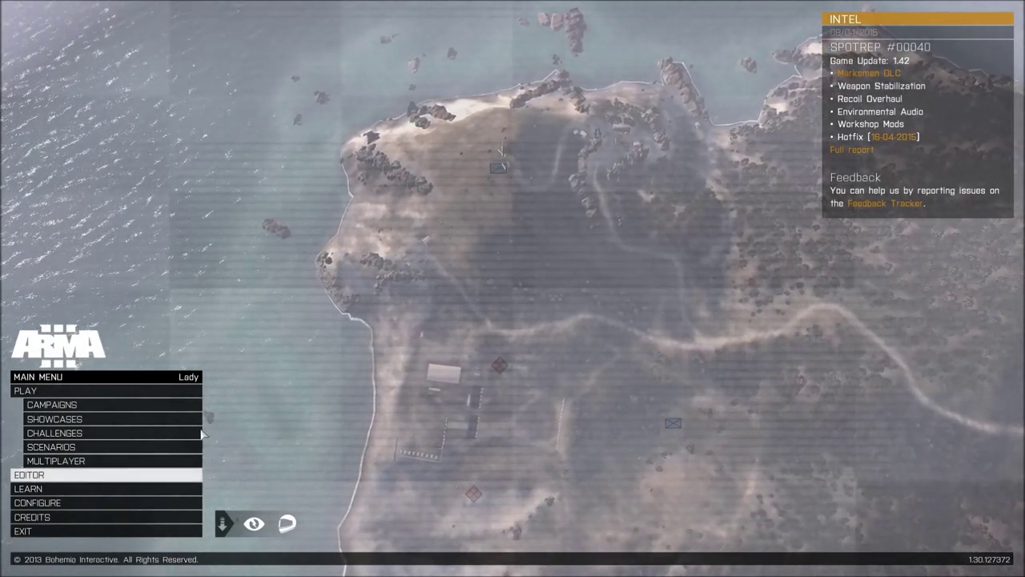
Open the Campaigns list from the Arma 3 Play menu
{"action": "left_click", "coordinate": [101, 411]}
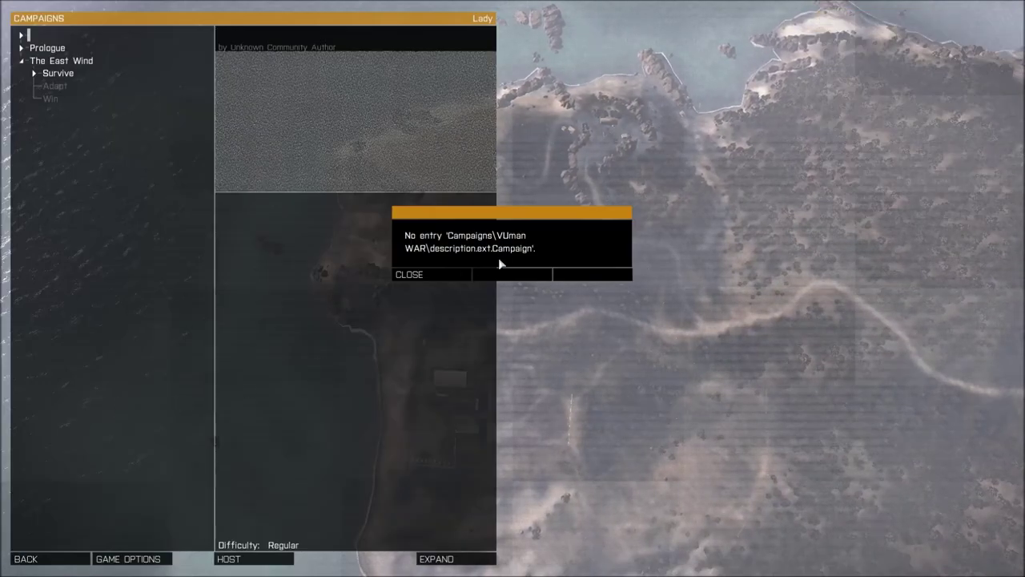